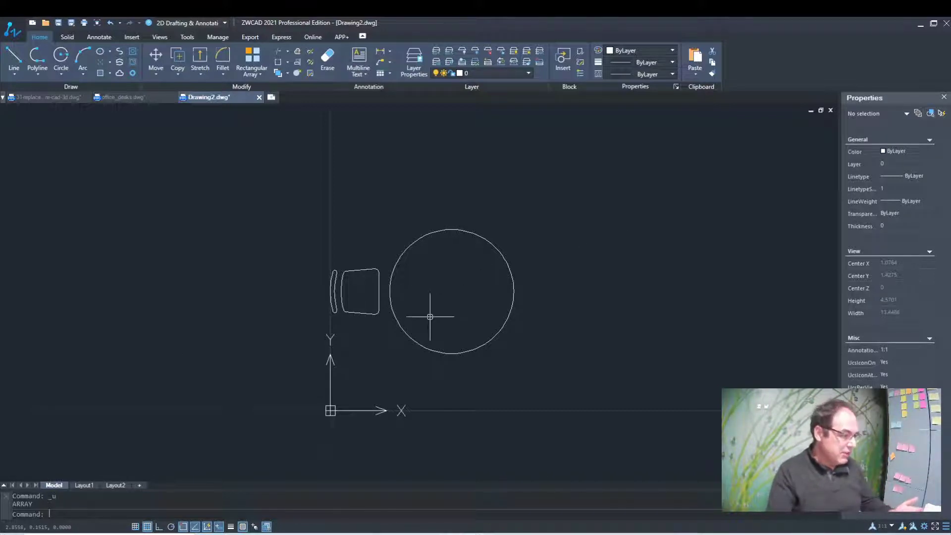
Start the ARRAY command and window-select all 14 objects of the chair
text(array)
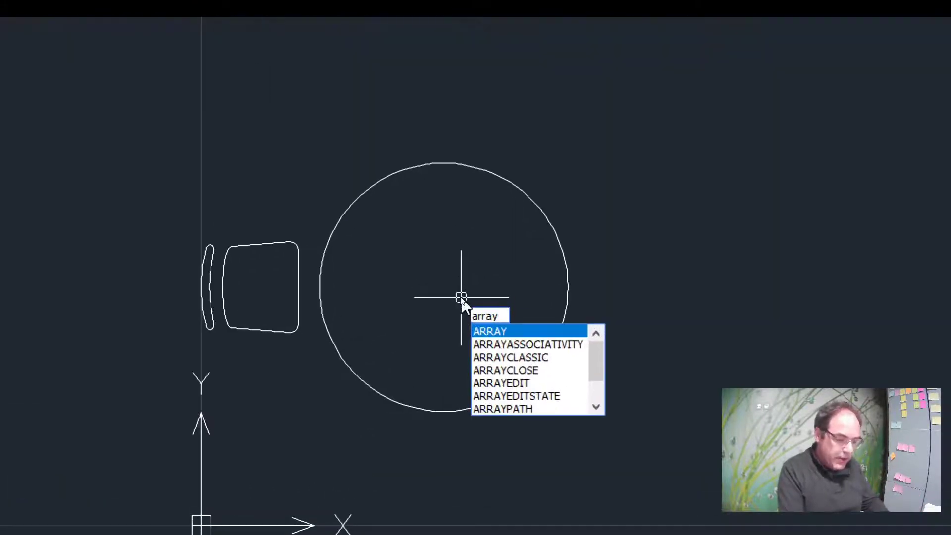
key(Return)
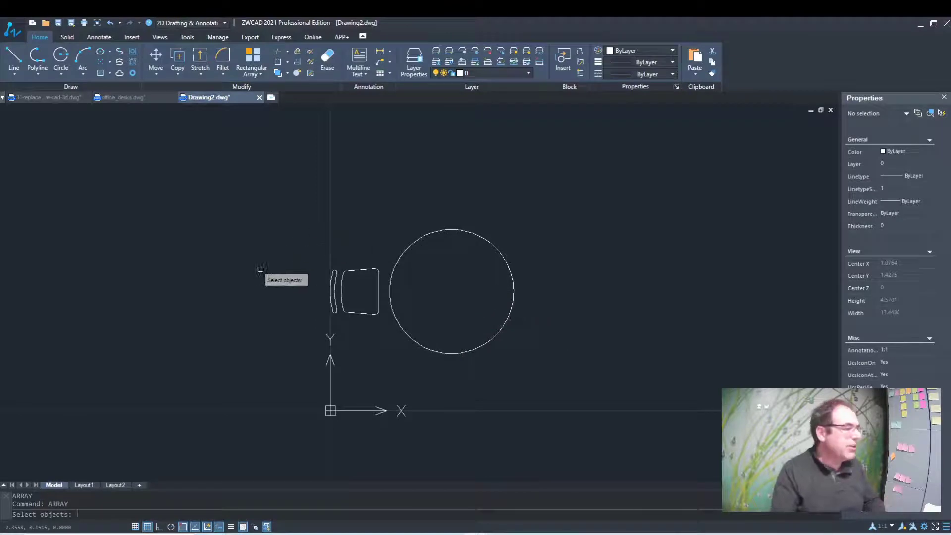
click(297, 248)
click(381, 318)
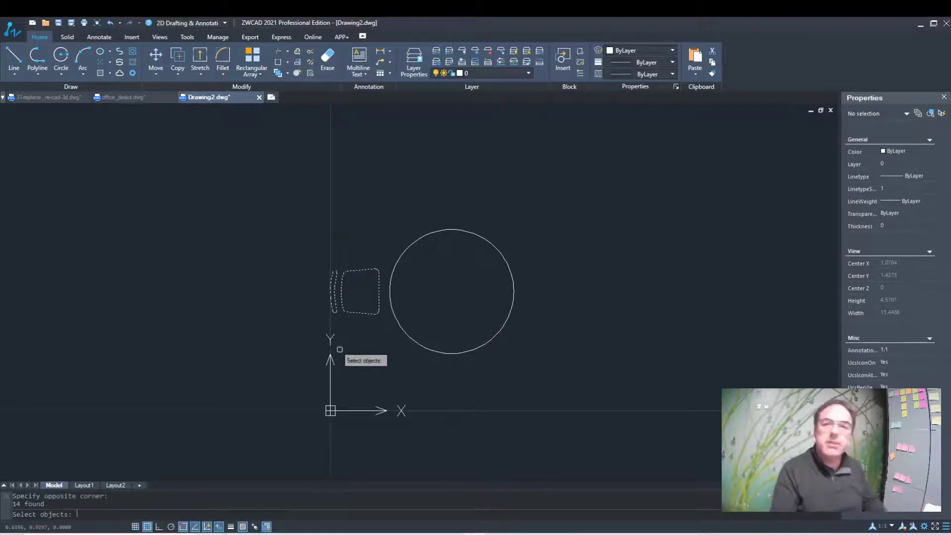
key(Return)
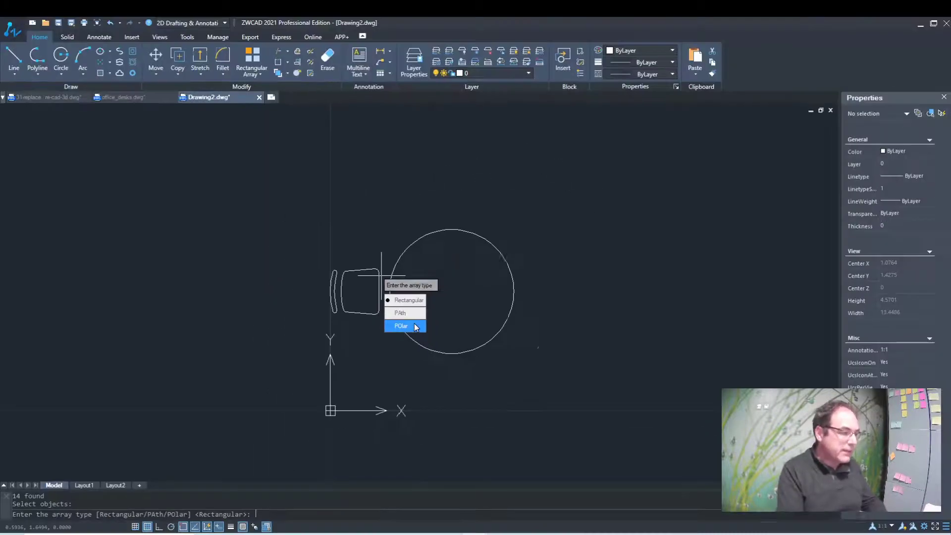
Make it a polar array centred on the table's centre point, giving six chairs over 360°
click(415, 327)
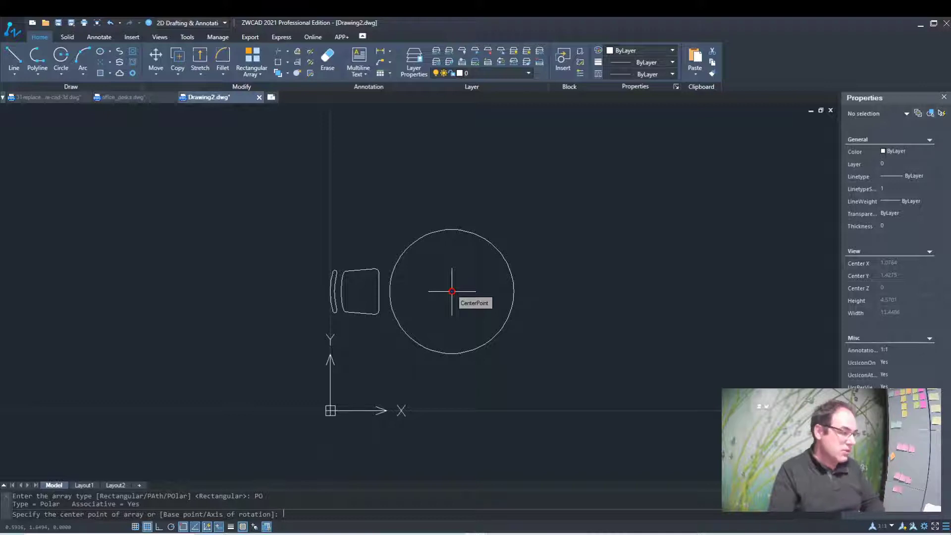
click(452, 291)
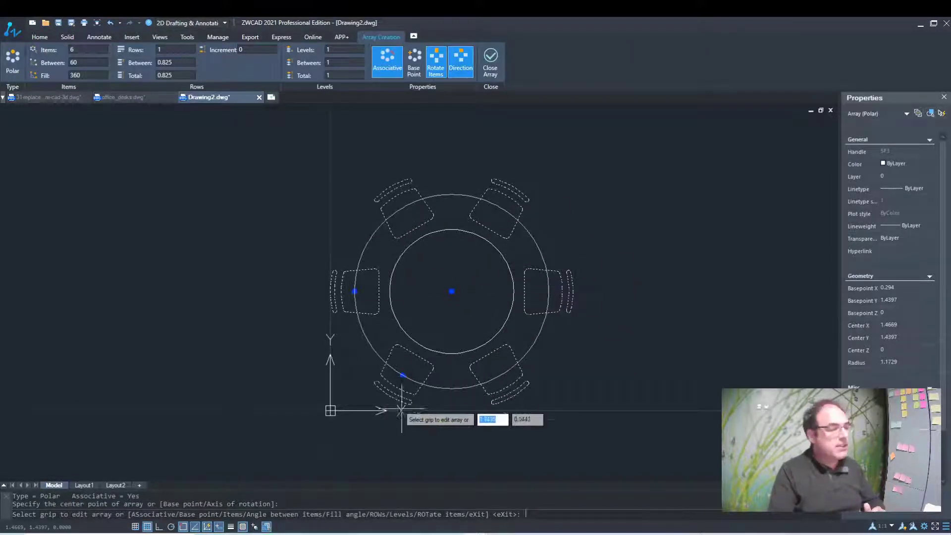
right_click(493, 258)
End the ARRAY command and select the chair array to edit its settings
click(501, 262)
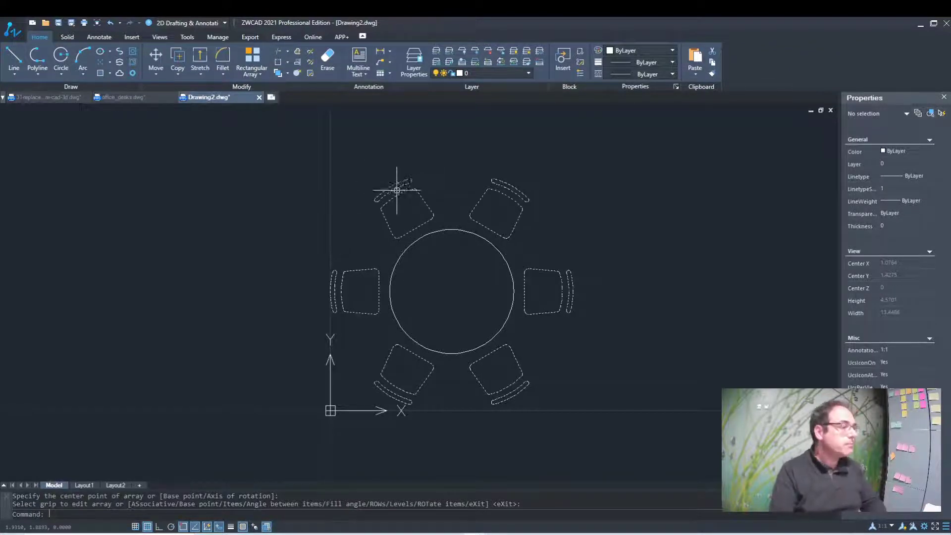
click(399, 185)
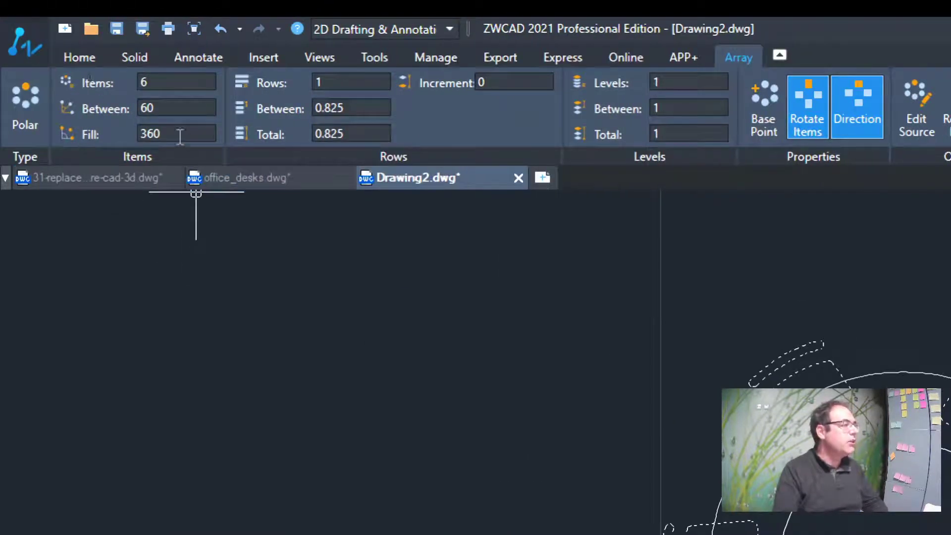
Change the array's fill angle to 180°, spacing the six chairs 36° apart
click(181, 135)
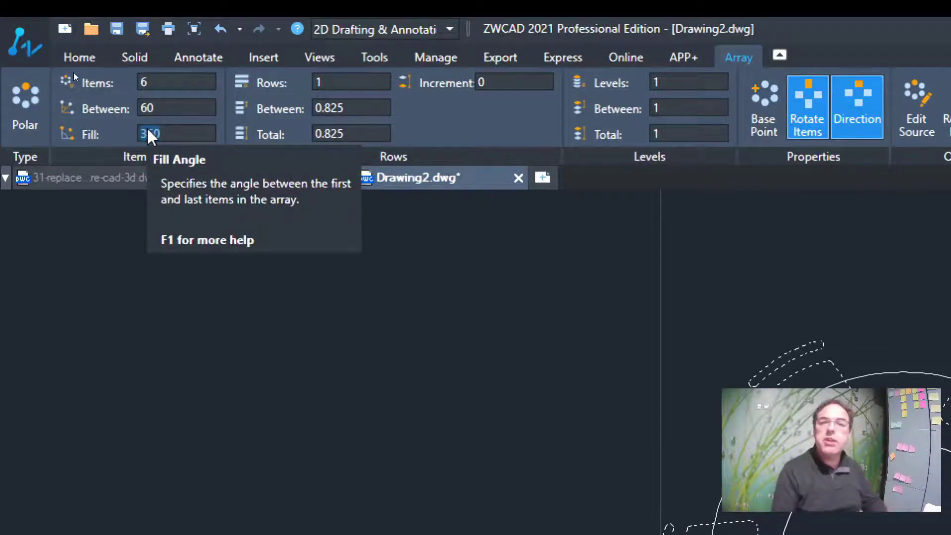
text(18)
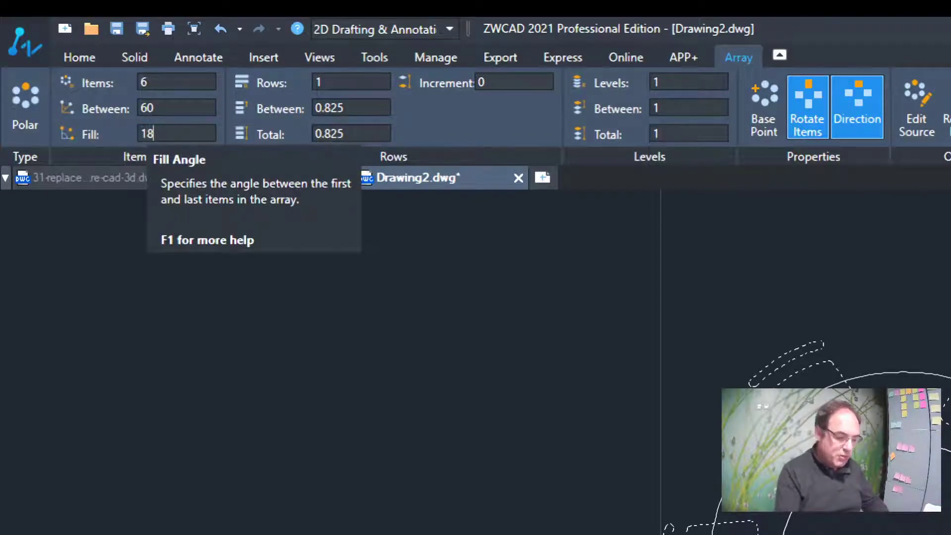
text(0)
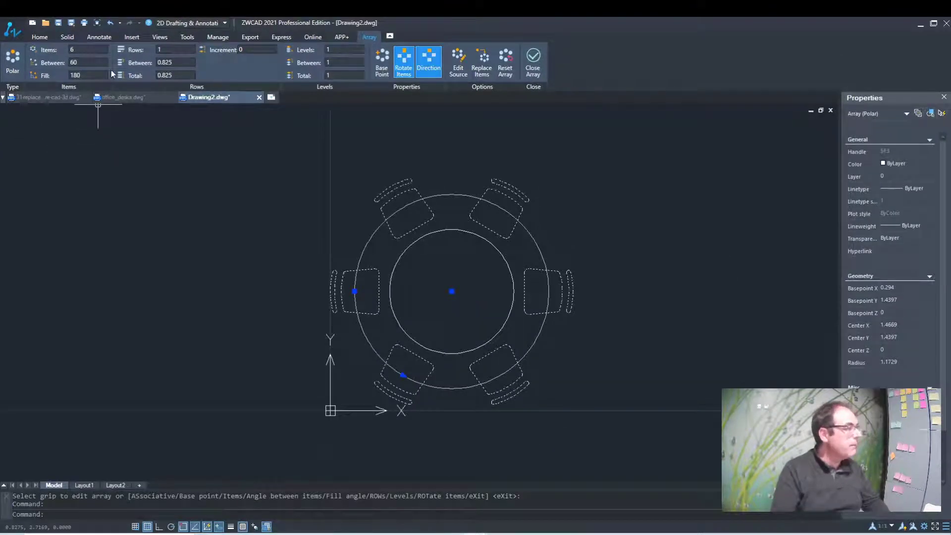
text(36)
key(Return)
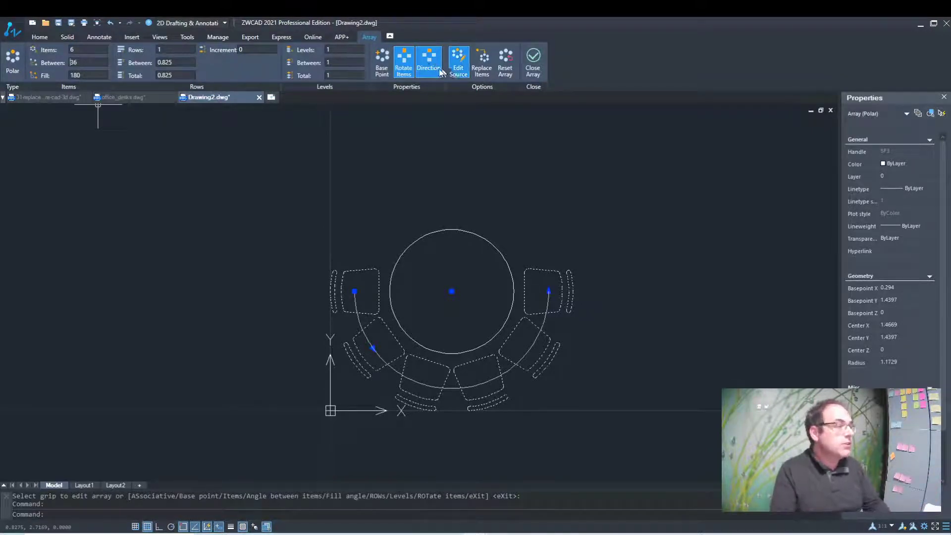
Reverse the array direction so the chairs sit along the table's upper half
click(435, 72)
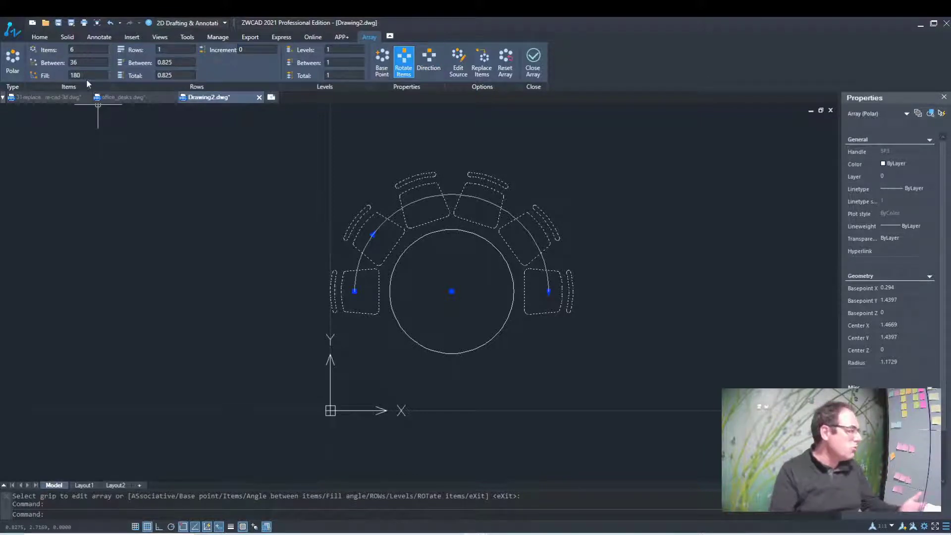
Set the array fill to 270° at 54° spacing and reverse its direction
text(270)
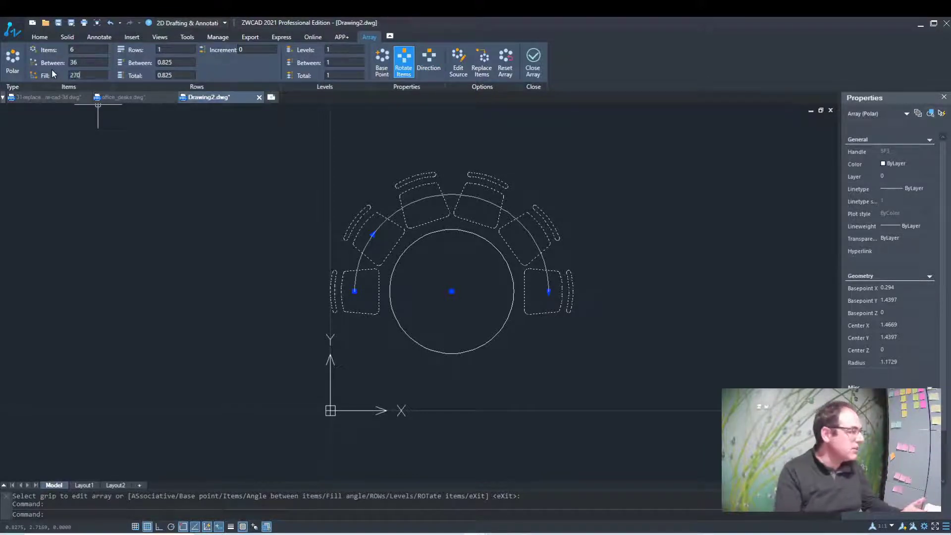
key(Return)
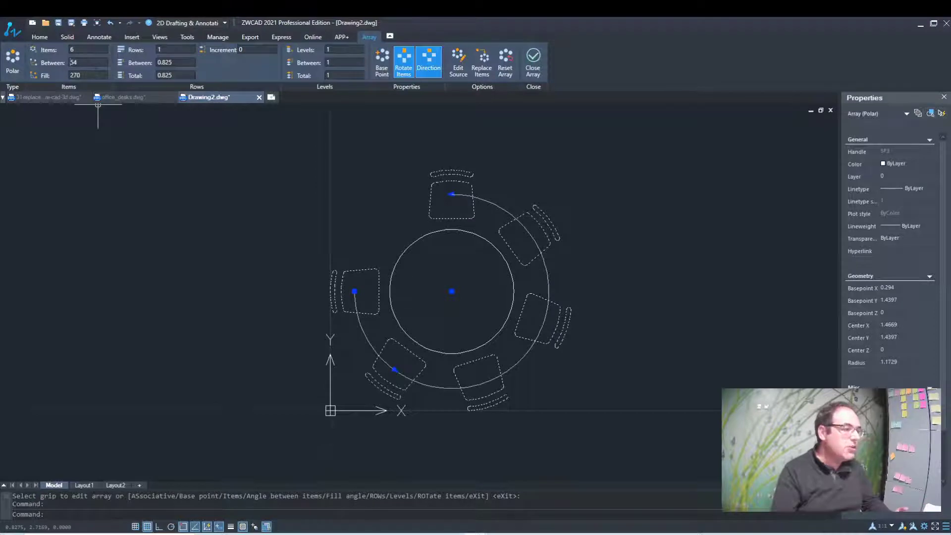
click(429, 60)
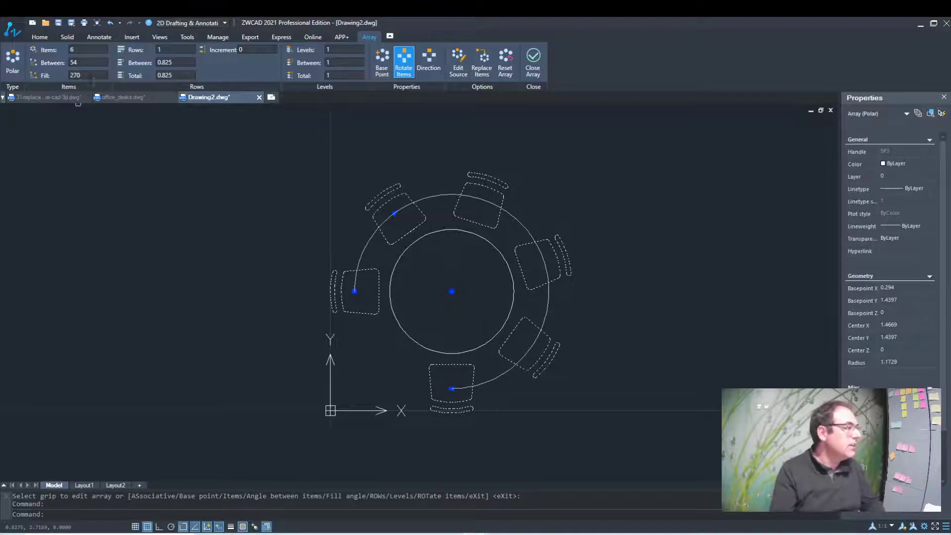
Set the fill back to 180° and reverse direction so the chairs arc over the top
text(180)
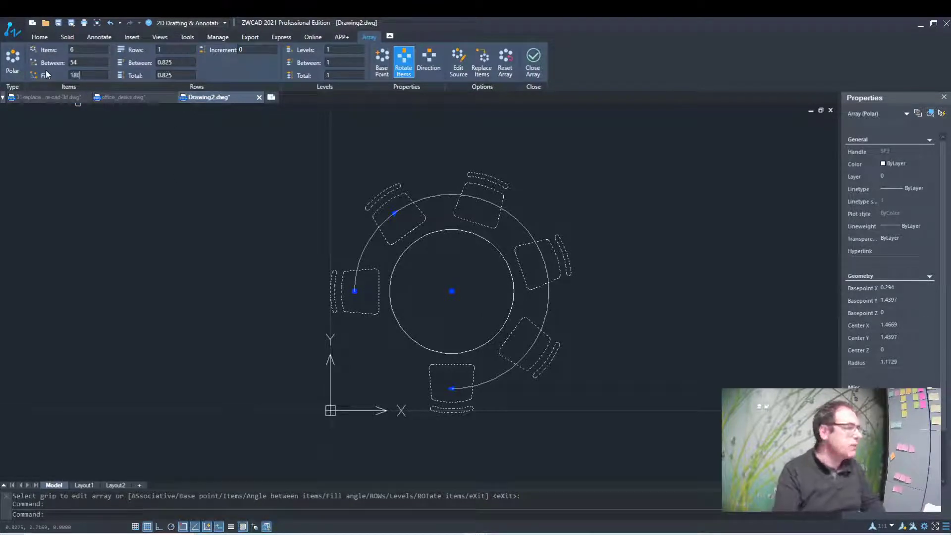
key(Return)
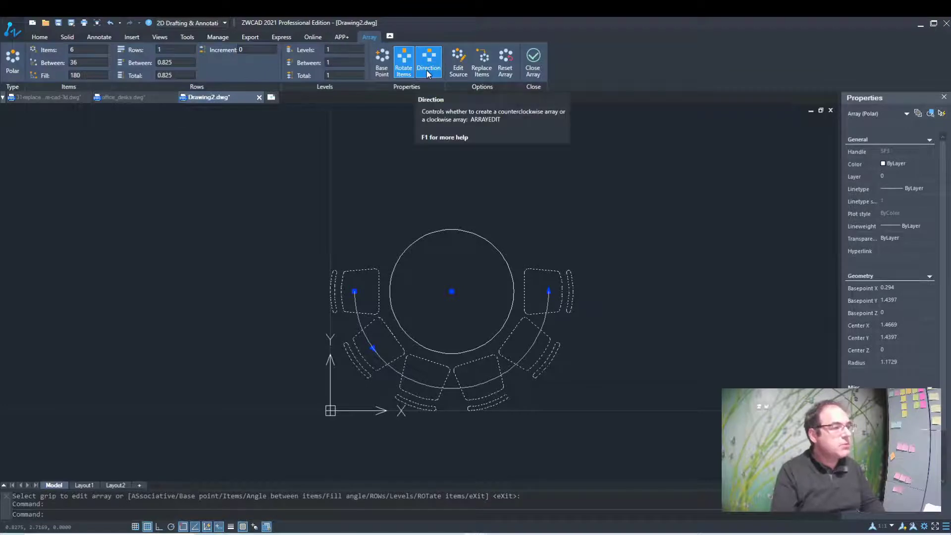
click(428, 74)
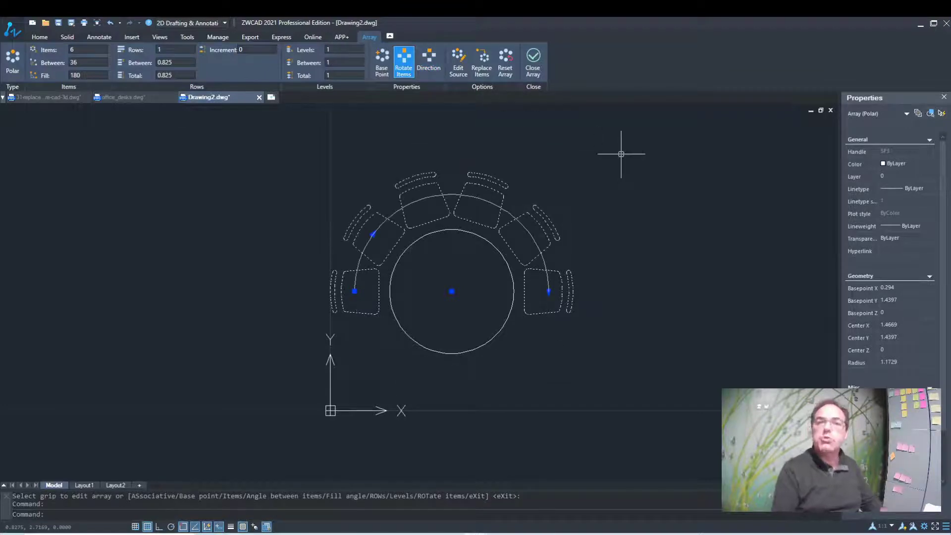